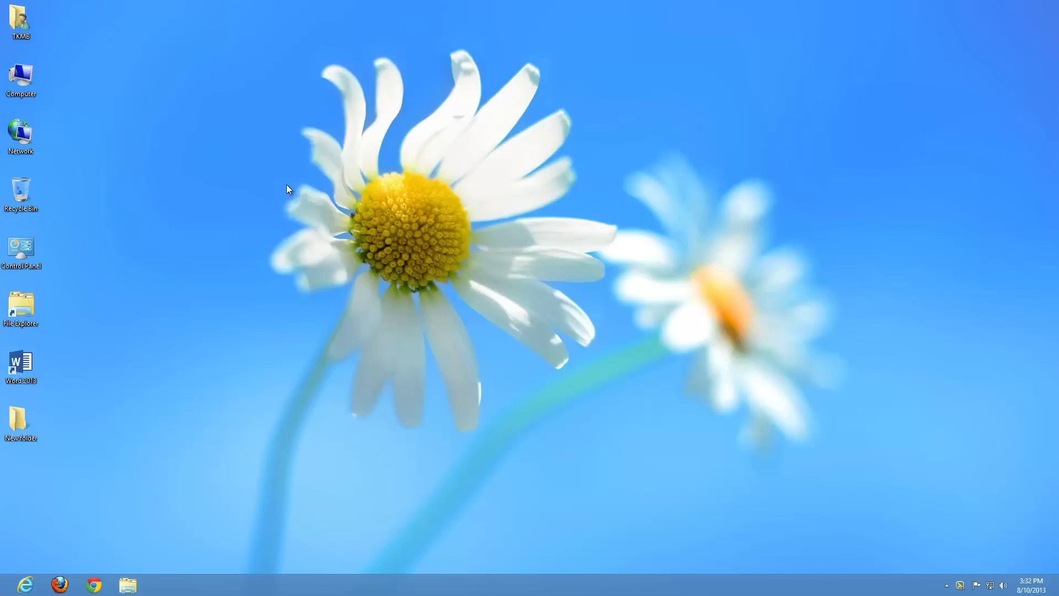
- Open Personalization from the desktop's right-click menu
right_click(285, 142)
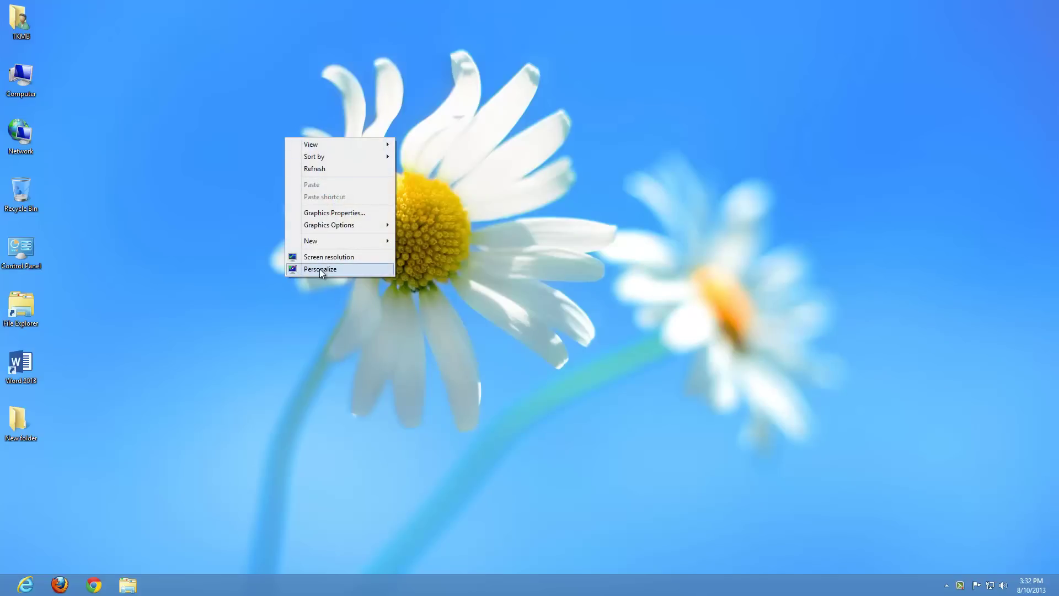
click(312, 270)
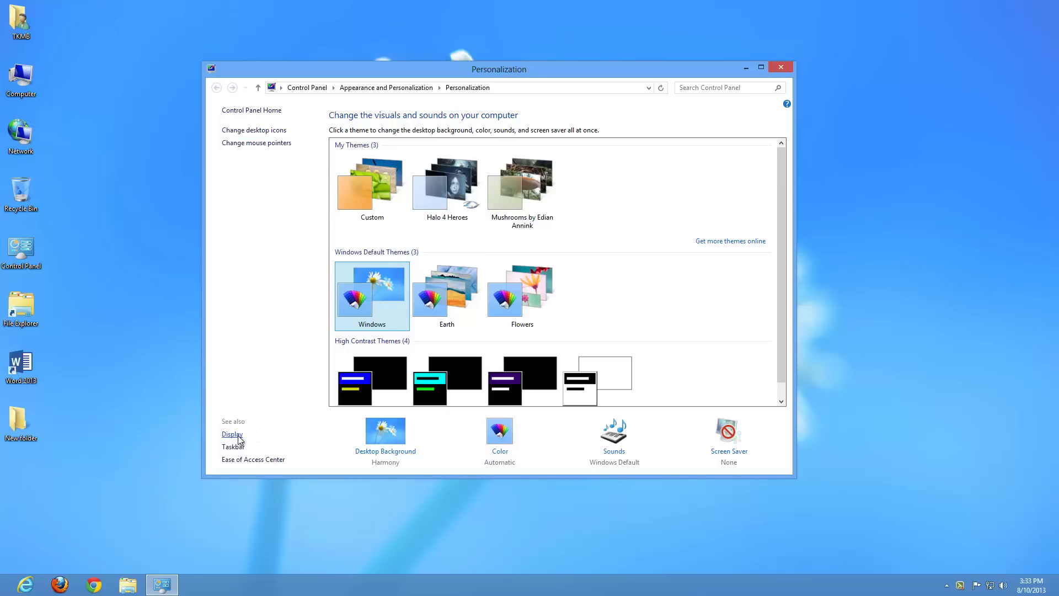
- Go to the Display page and select Smaller - 100% (default) as the item size
click(239, 439)
drag(554, 71, 569, 61)
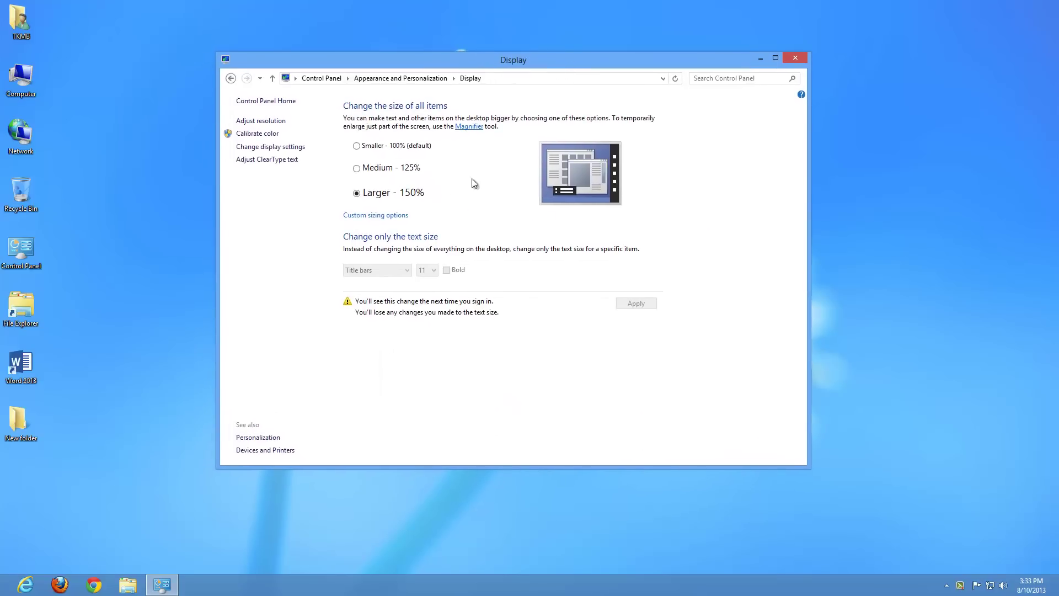
click(360, 147)
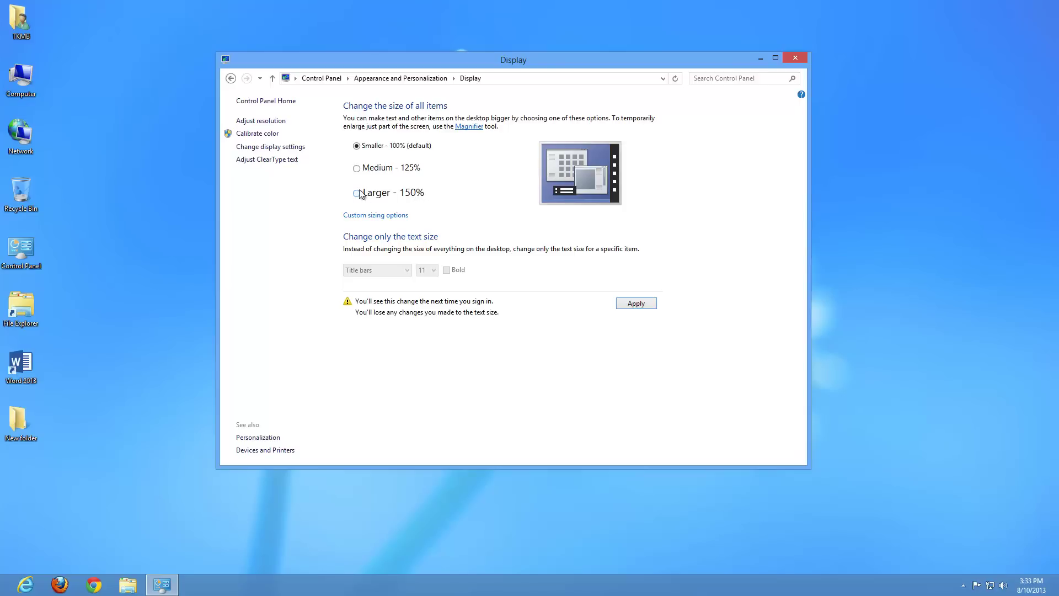
click(374, 215)
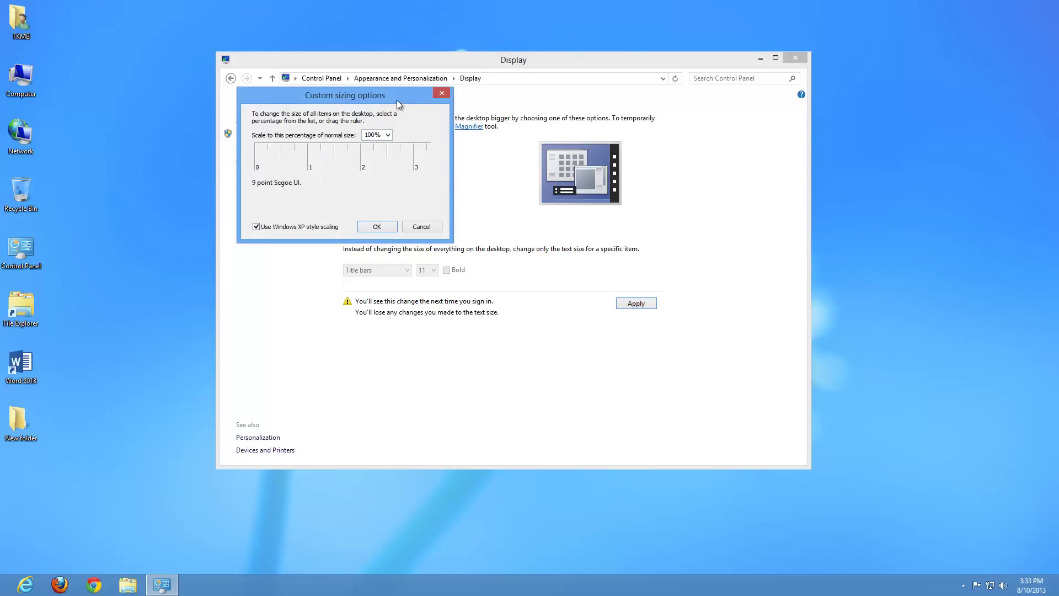
drag(399, 105, 653, 199)
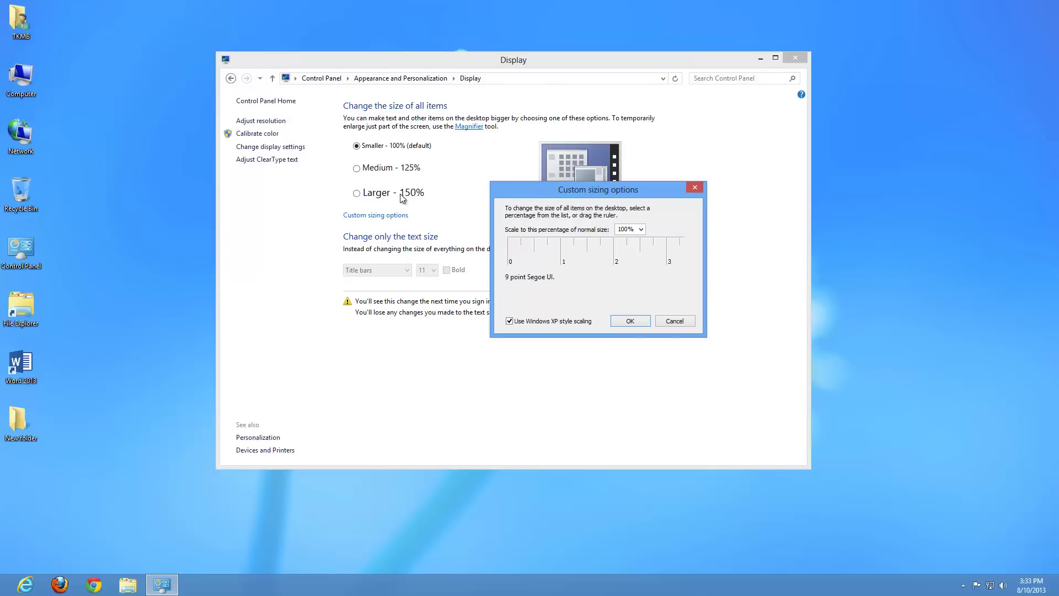
click(642, 229)
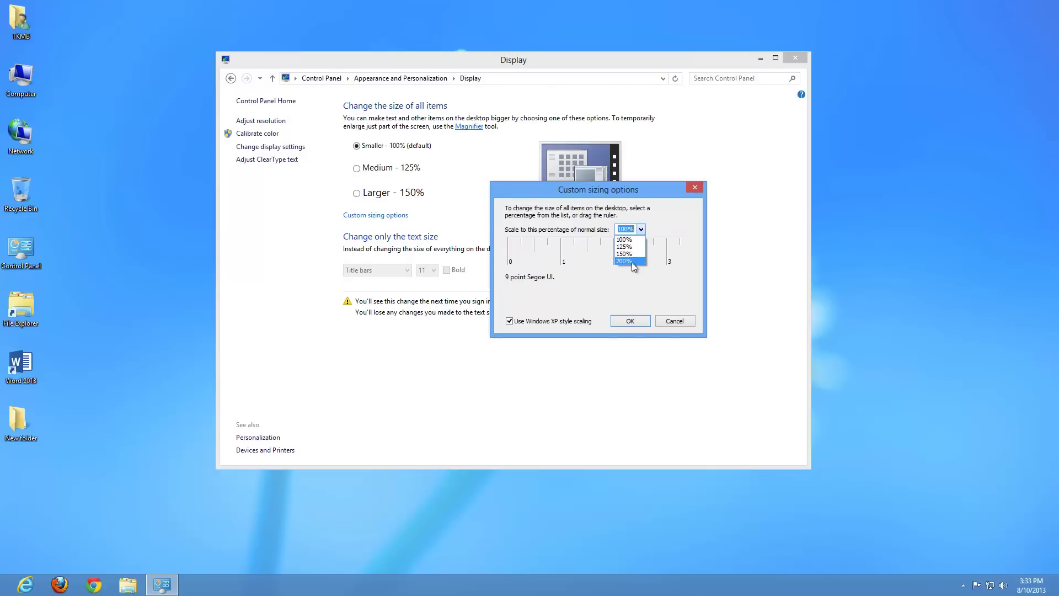
click(642, 229)
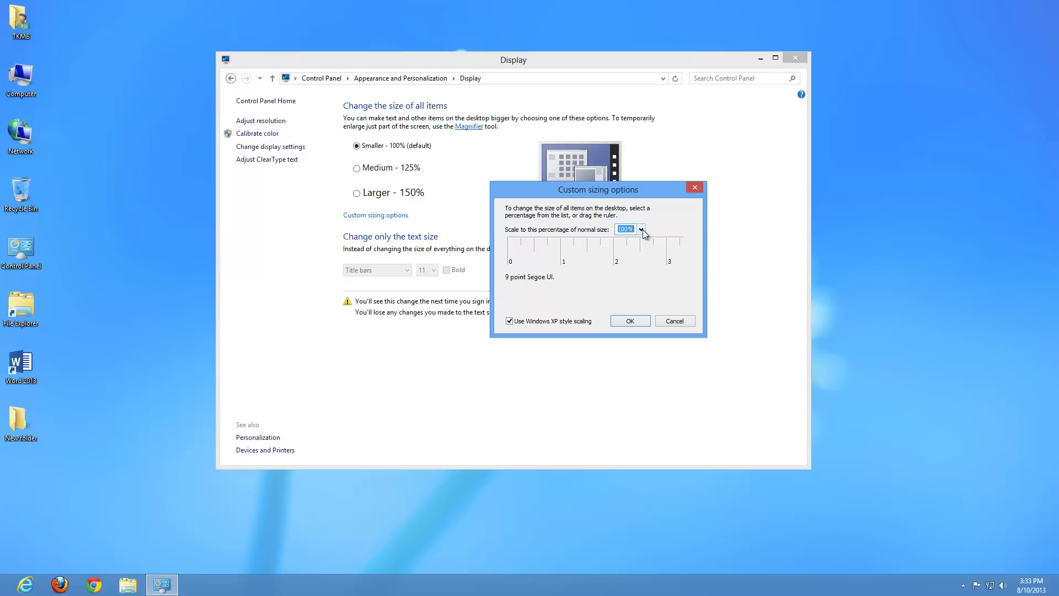
click(676, 320)
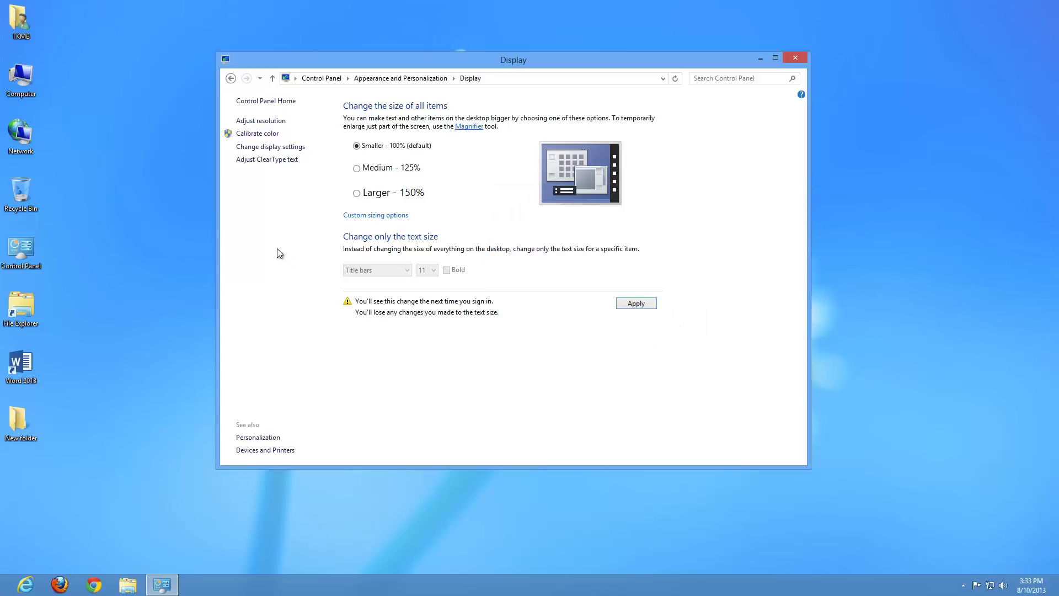
- Select Larger - 150%, then set a custom scaling of 175% for all items
click(358, 194)
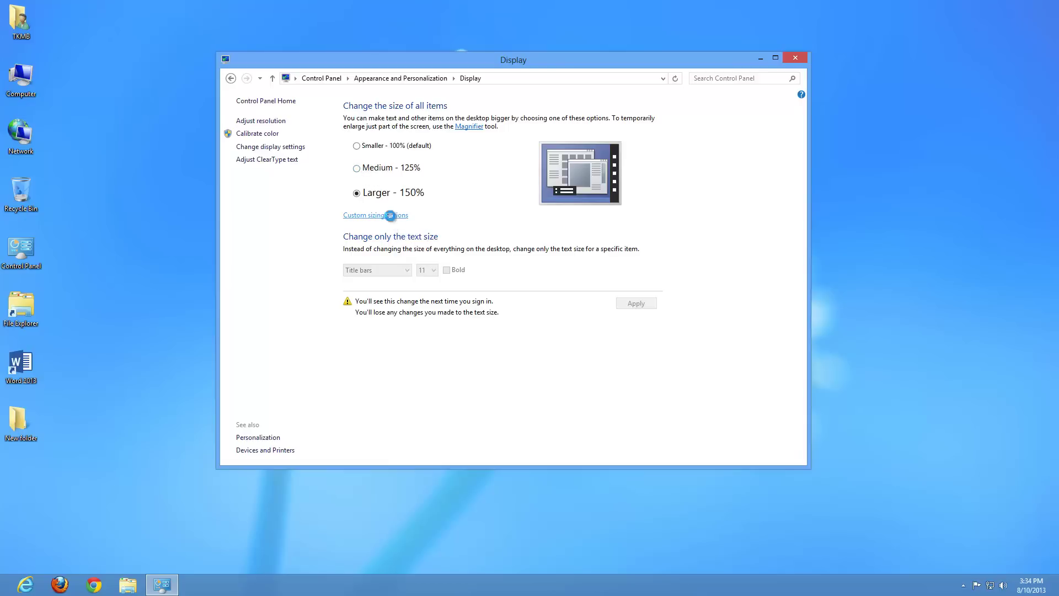
click(393, 216)
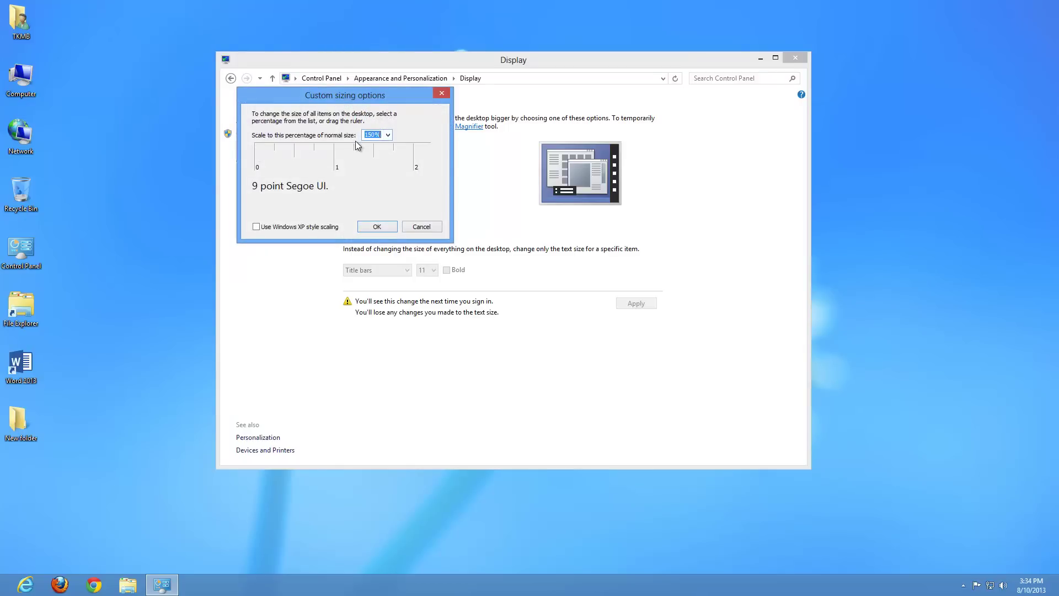
text(17)
click(377, 227)
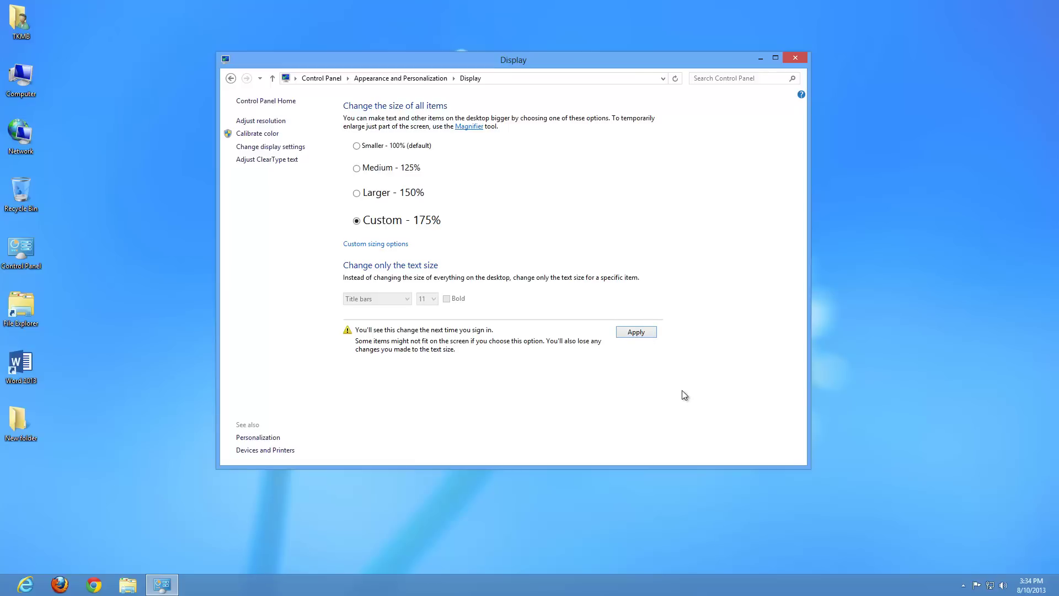
- Apply the 175% scaling and sign out now so it takes effect
click(642, 333)
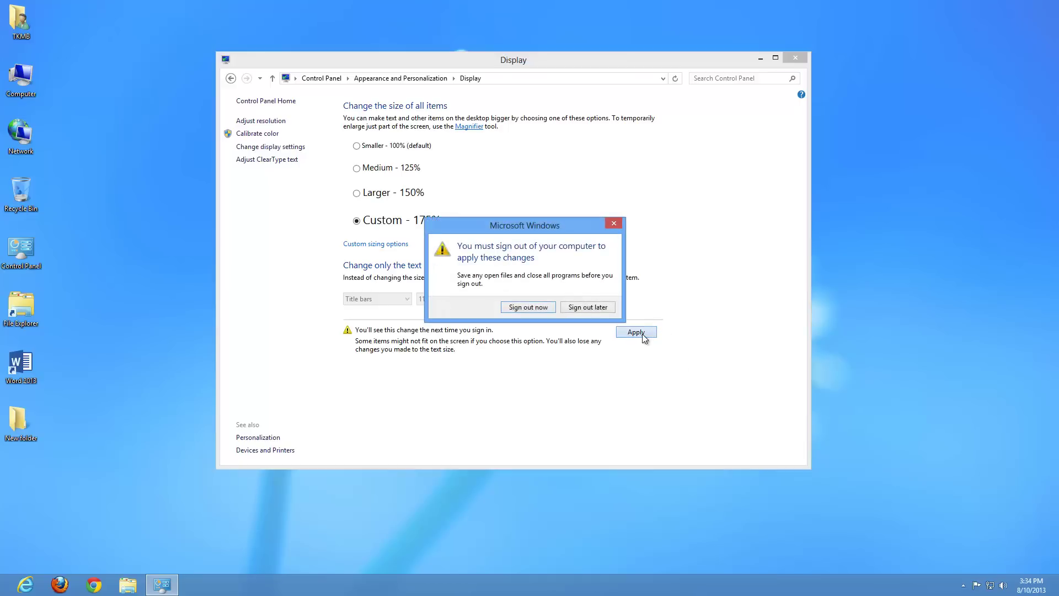
click(528, 307)
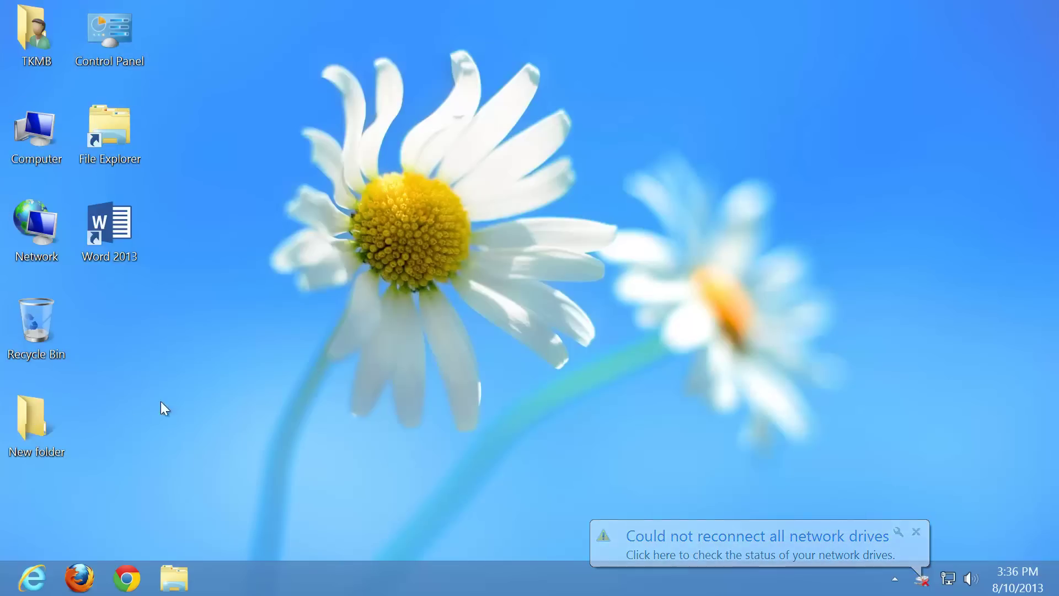
- Reopen the Display page via Personalize, showing Custom - 175% in effect
right_click(322, 147)
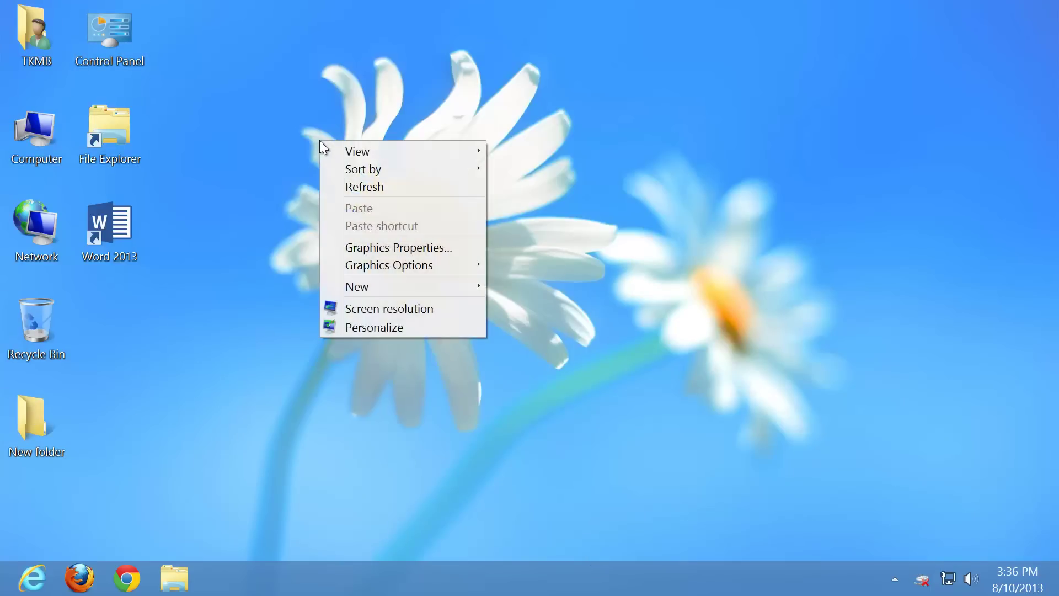
click(386, 326)
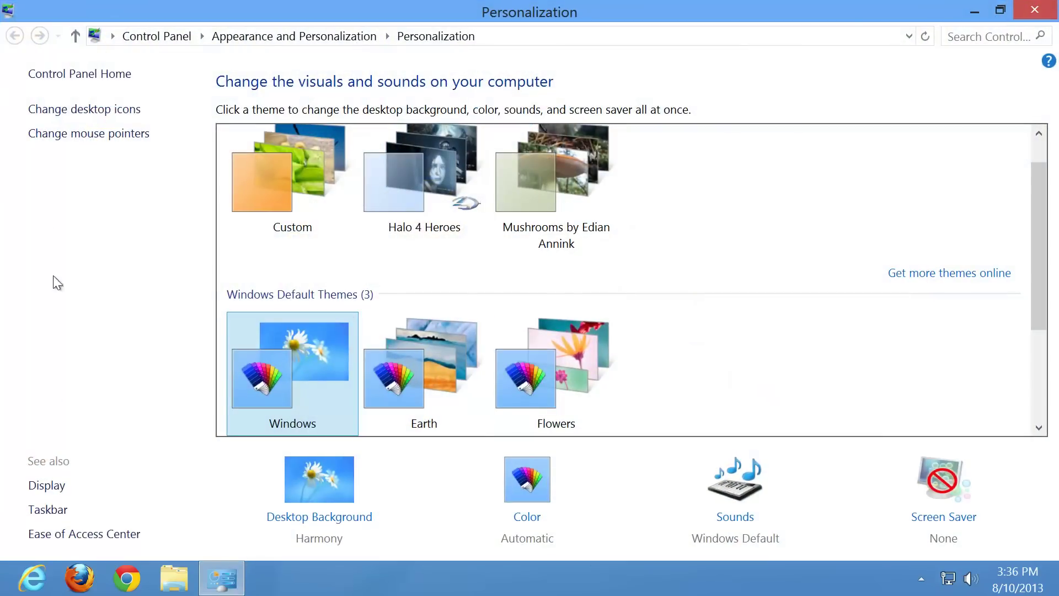
click(57, 488)
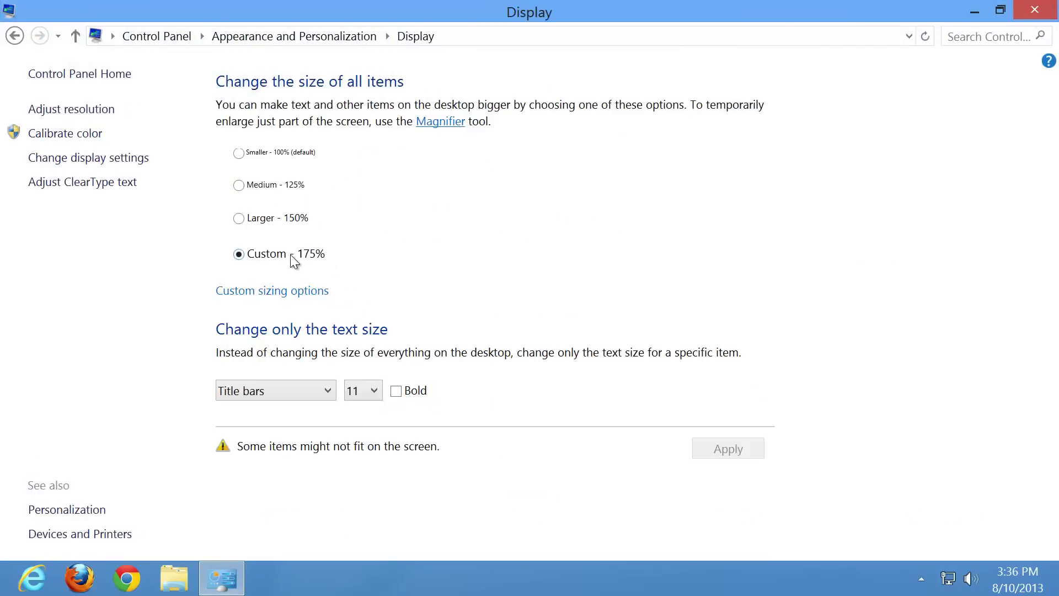
- Restore, reposition and enlarge the Display window, then maximize it
click(1001, 9)
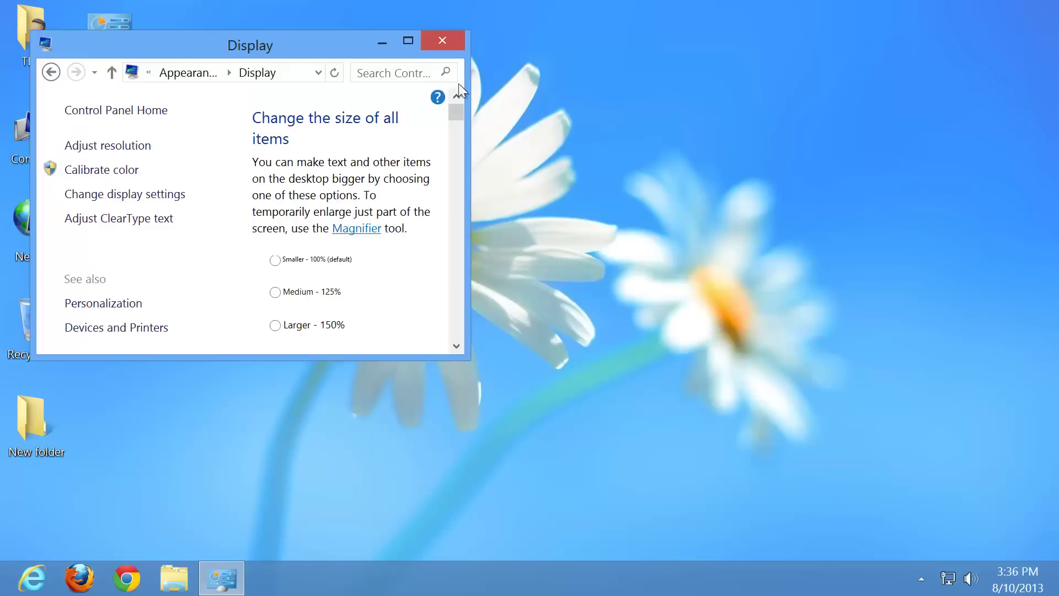
drag(360, 51, 658, 56)
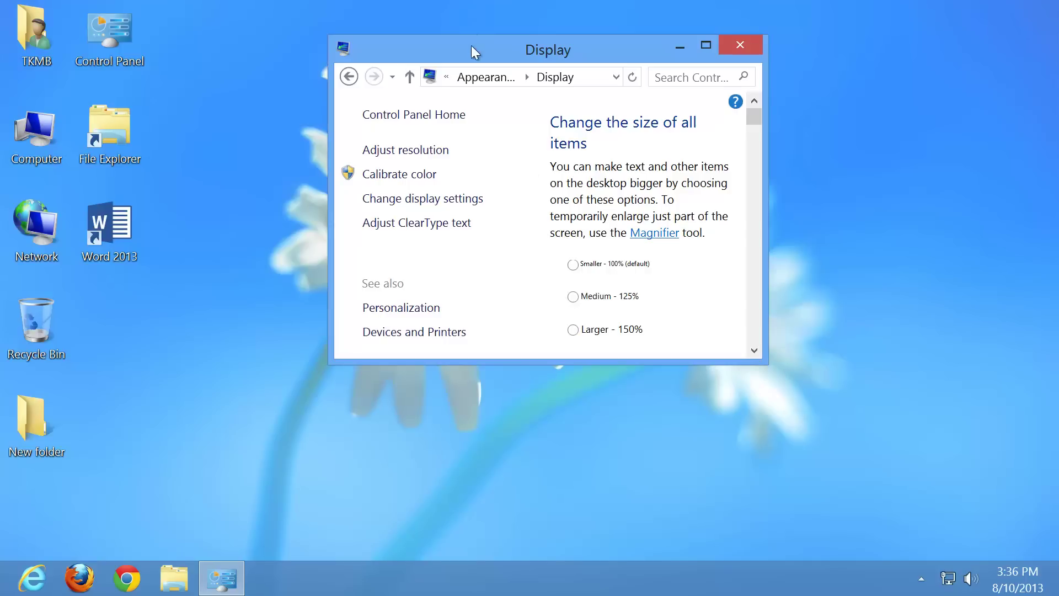
drag(449, 45, 346, 31)
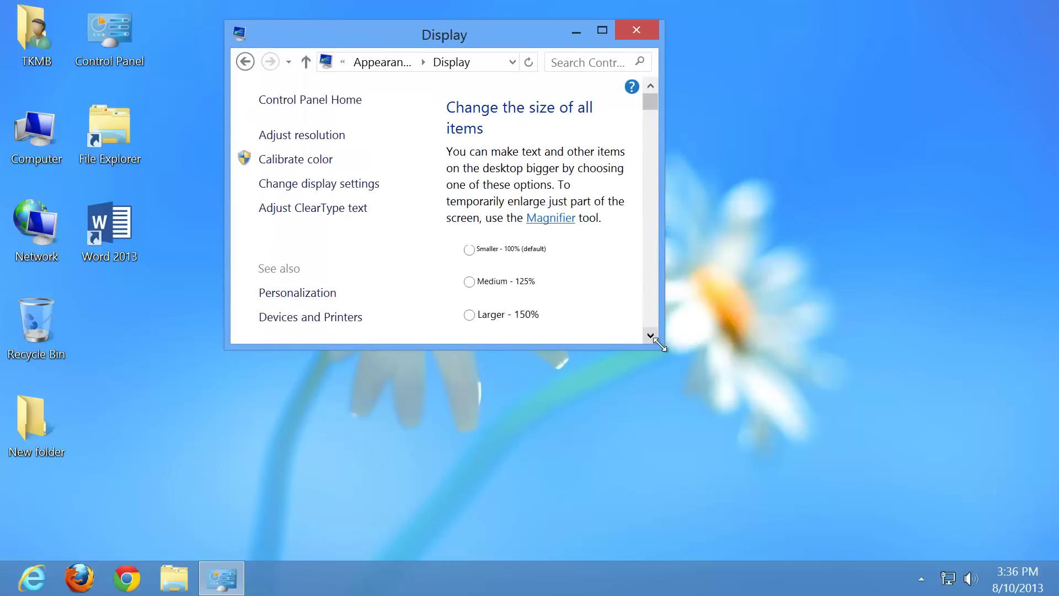
drag(663, 347, 923, 507)
click(861, 32)
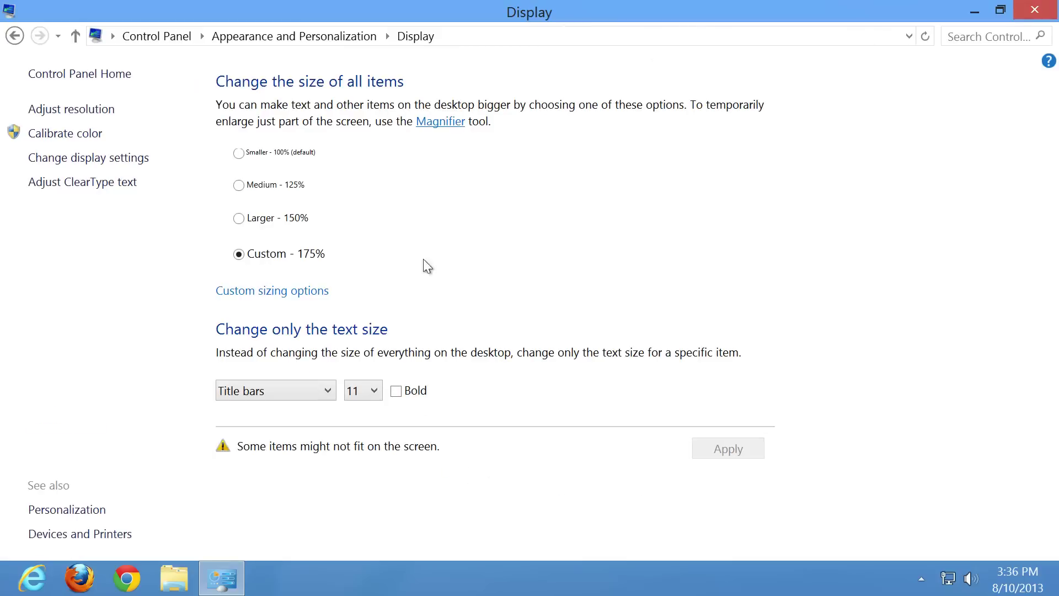
- Change the screen resolution to 1280 × 1024, keep the change, and close Screen Resolution
click(70, 113)
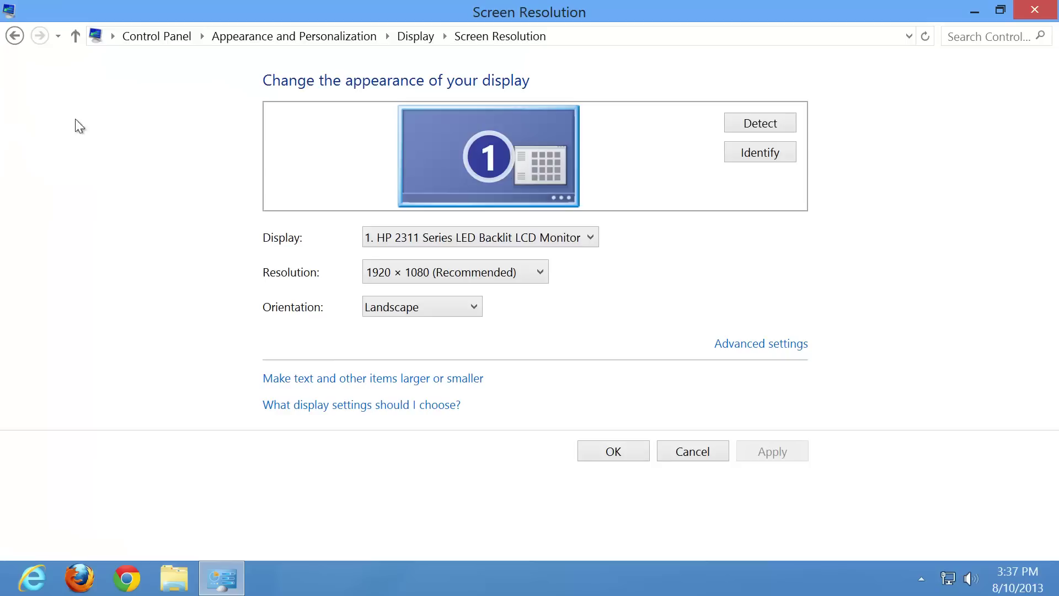
click(543, 273)
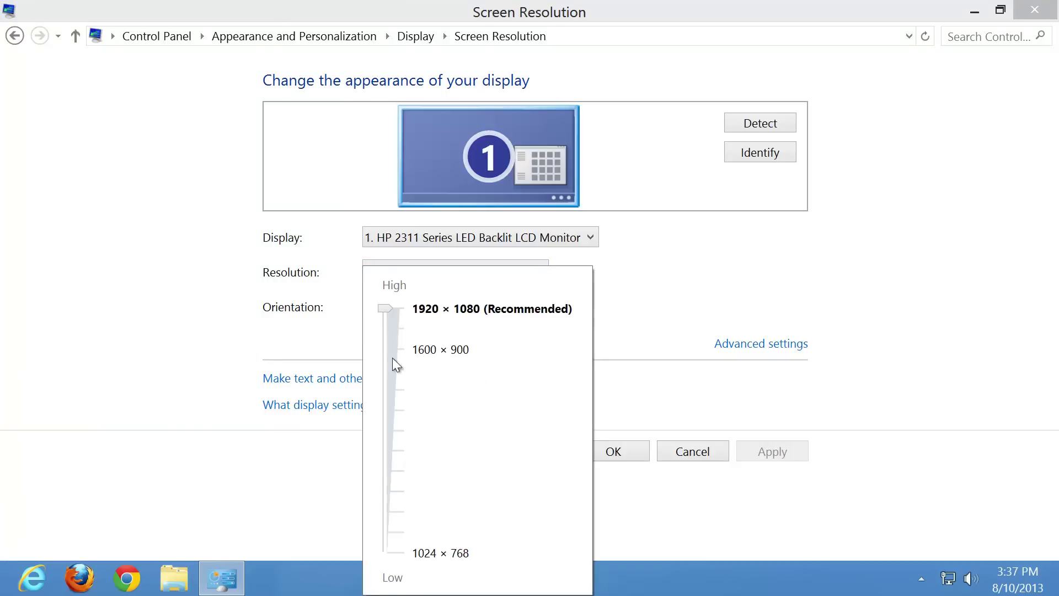
drag(388, 310, 387, 443)
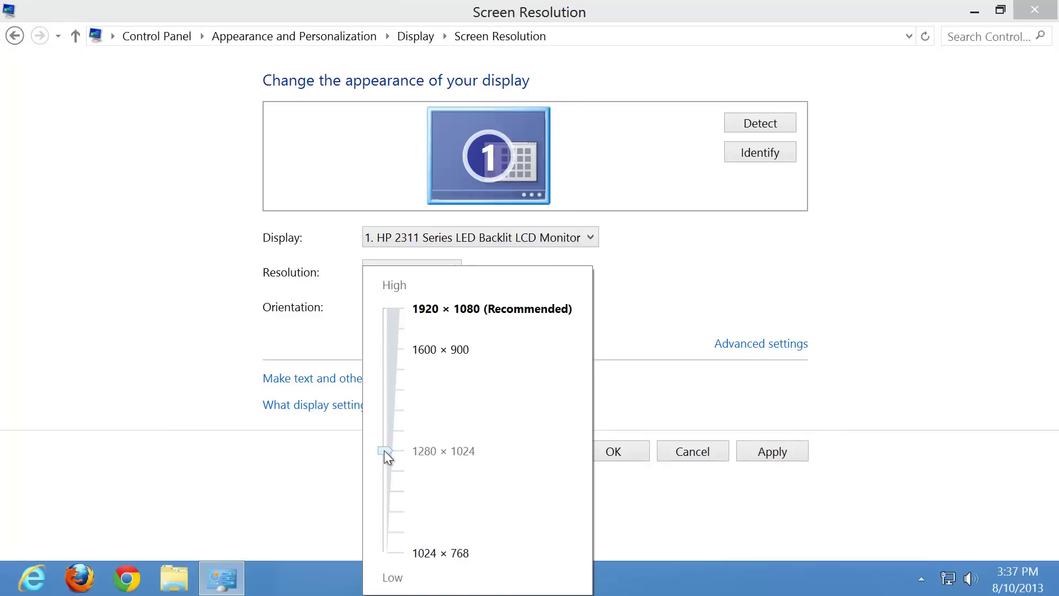
click(878, 348)
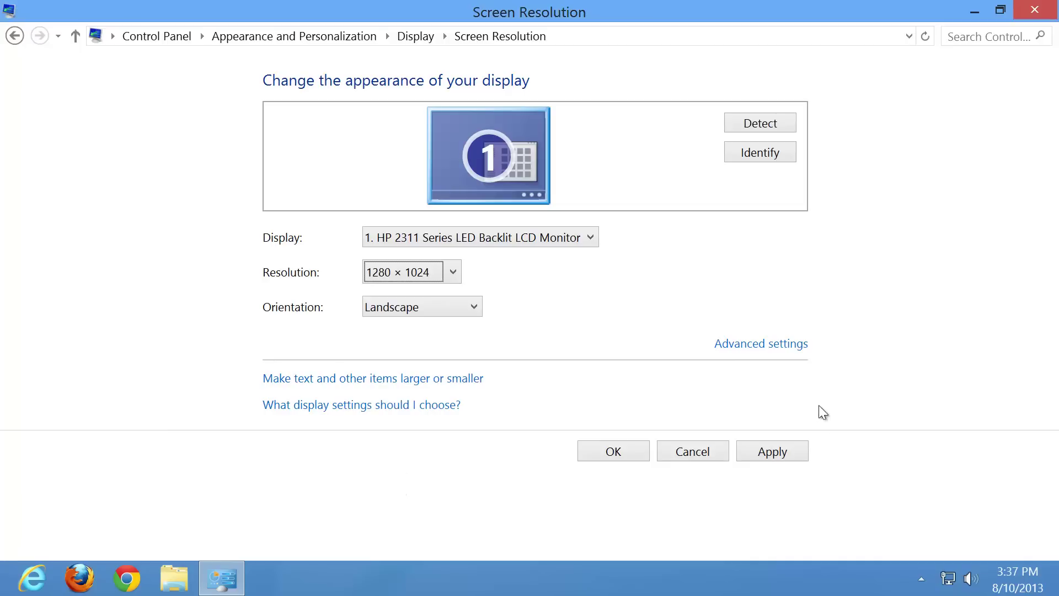
click(784, 451)
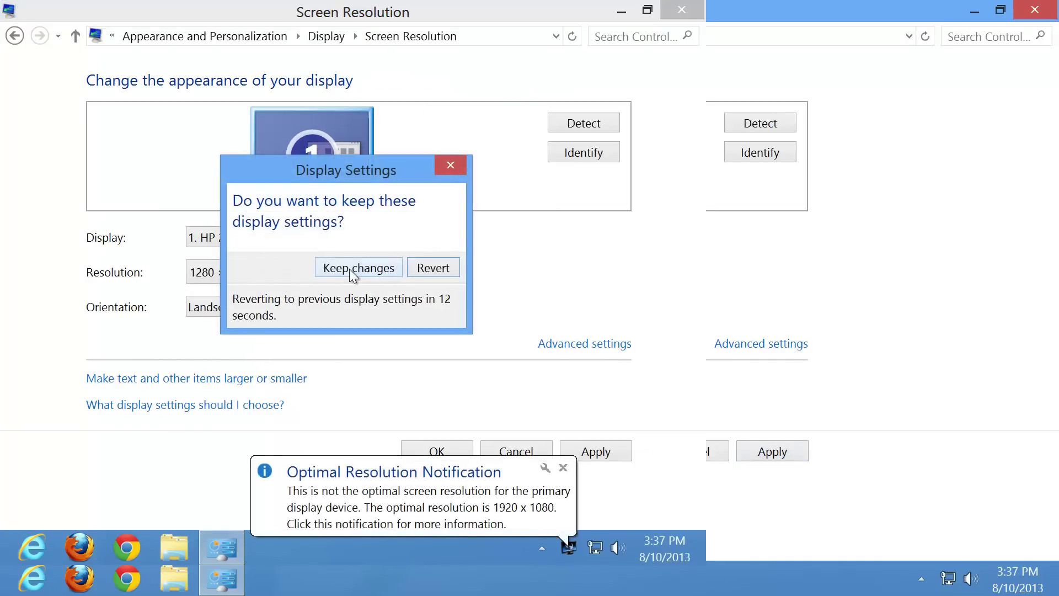
click(350, 269)
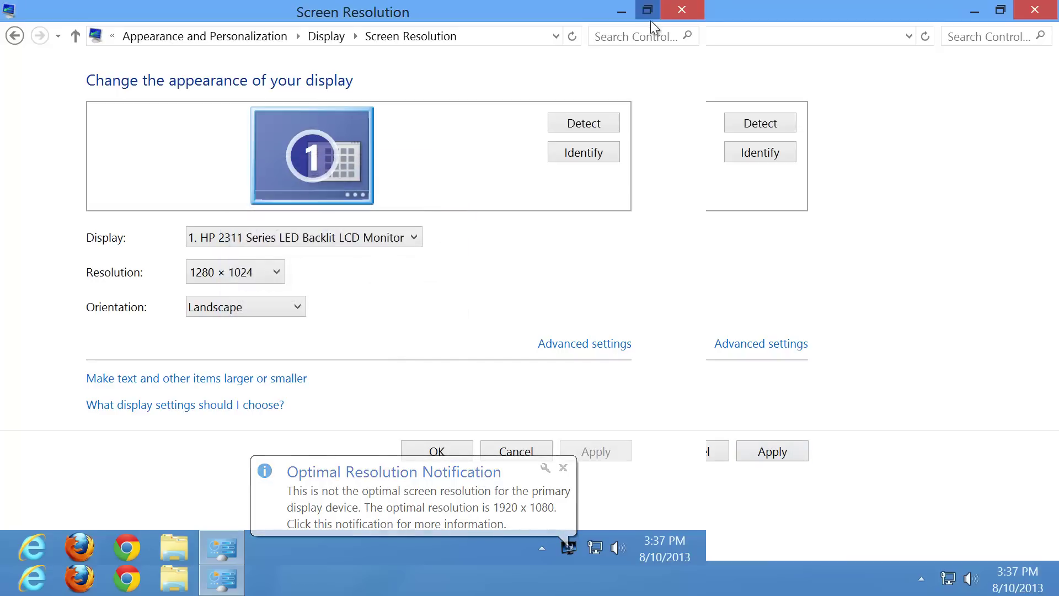
click(681, 11)
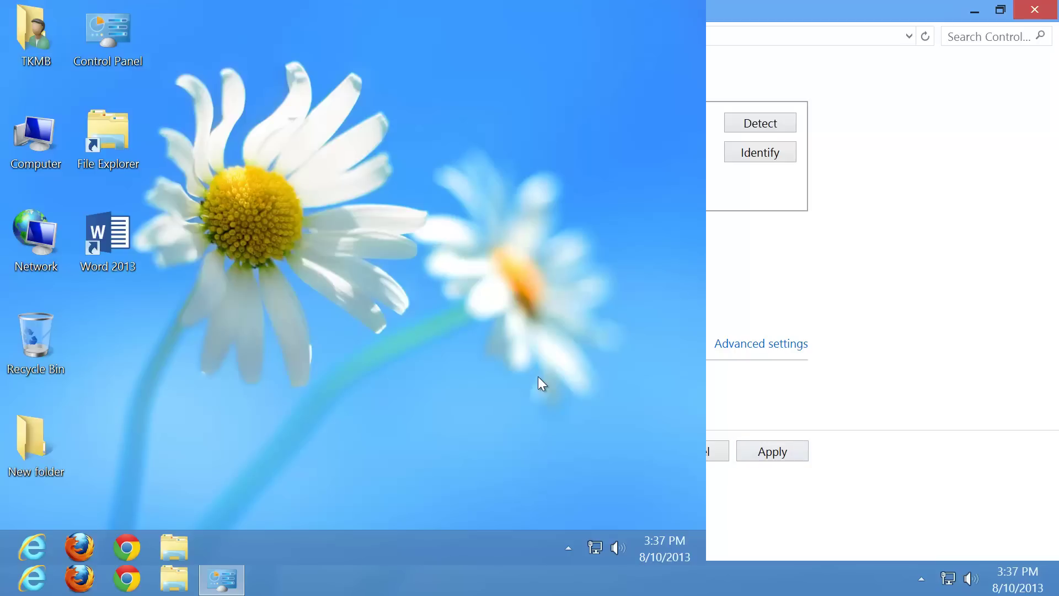
- Reach the Screen Resolution settings via Personalize and the Display page
right_click(310, 184)
click(352, 373)
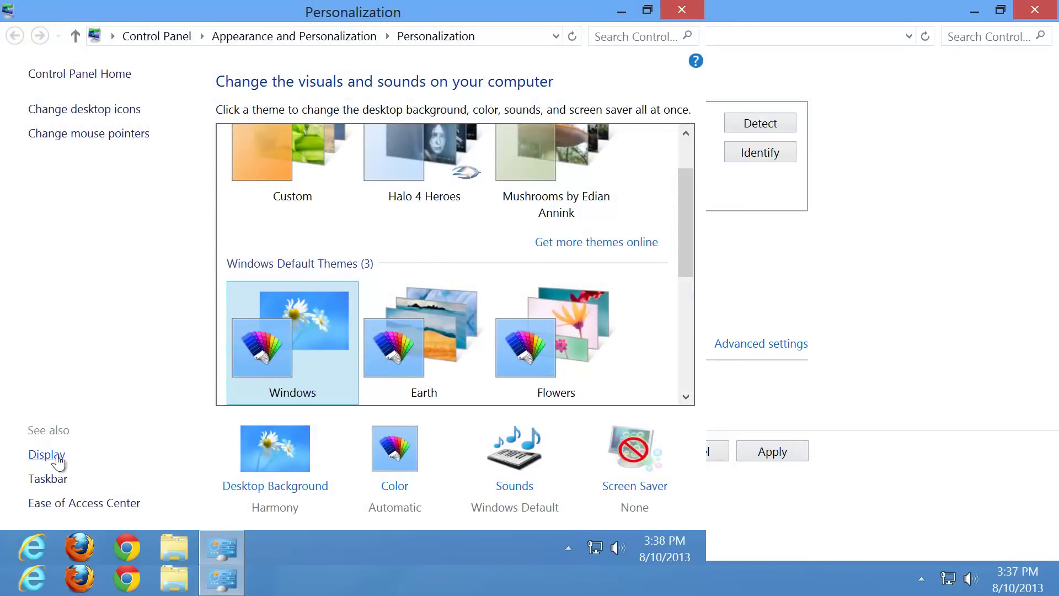
click(57, 456)
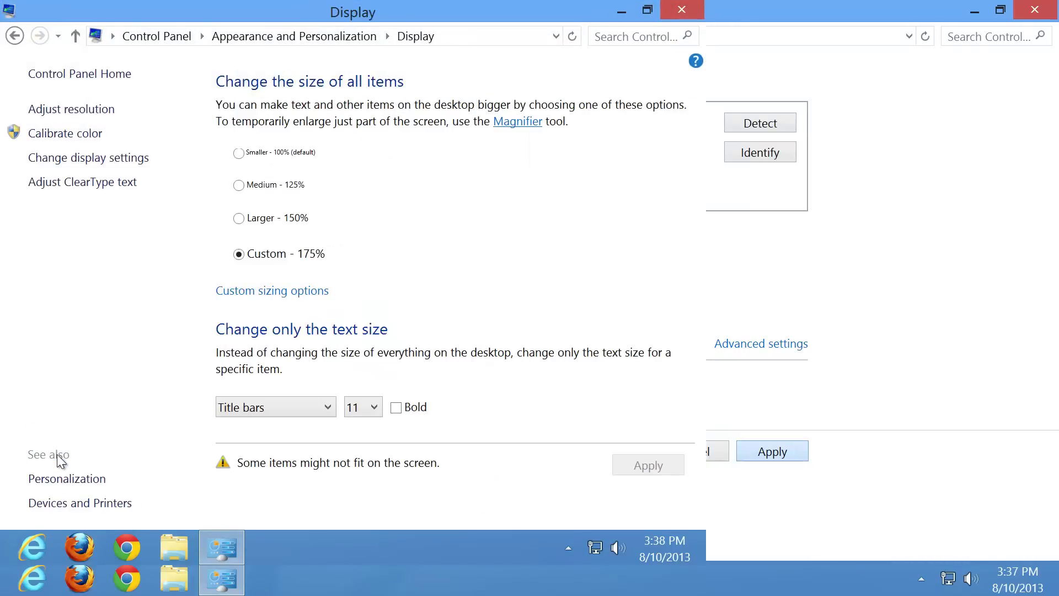
click(64, 114)
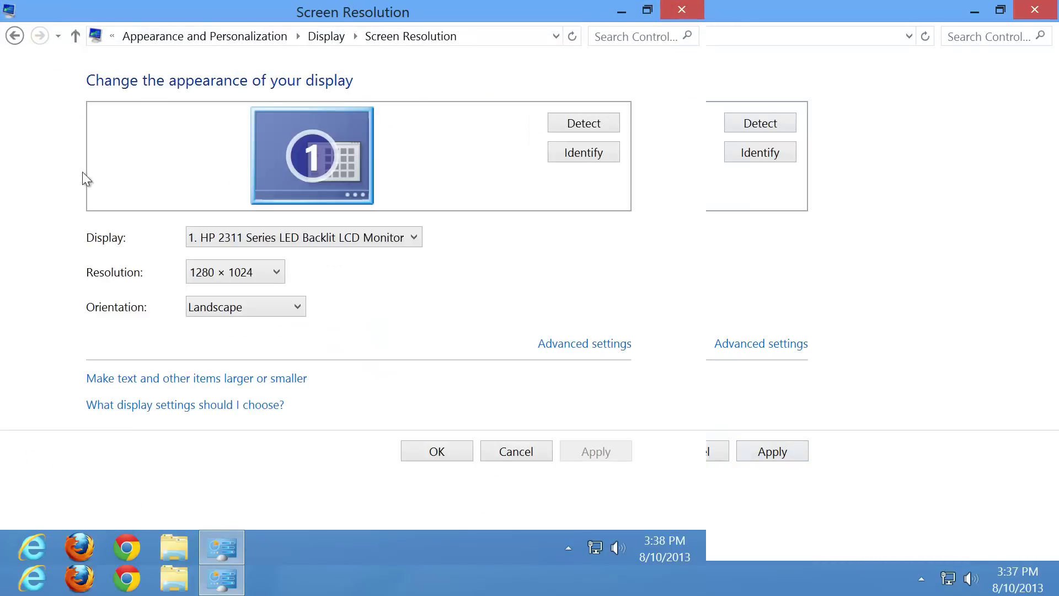
- Set the resolution back to 1920 × 1080, keep it, and confirm with OK
click(280, 272)
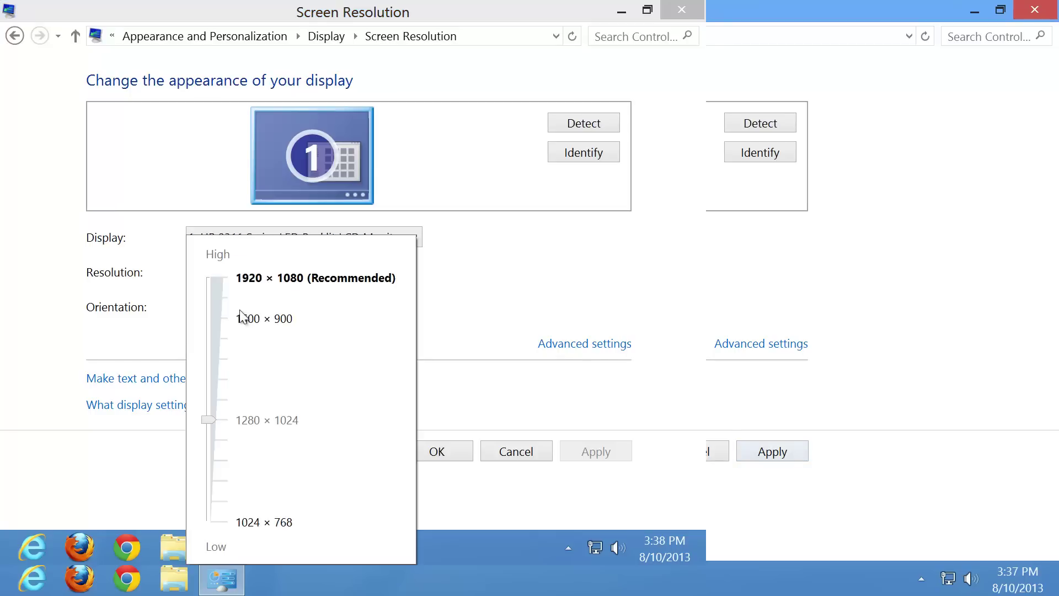
drag(212, 419, 223, 283)
click(598, 410)
click(591, 451)
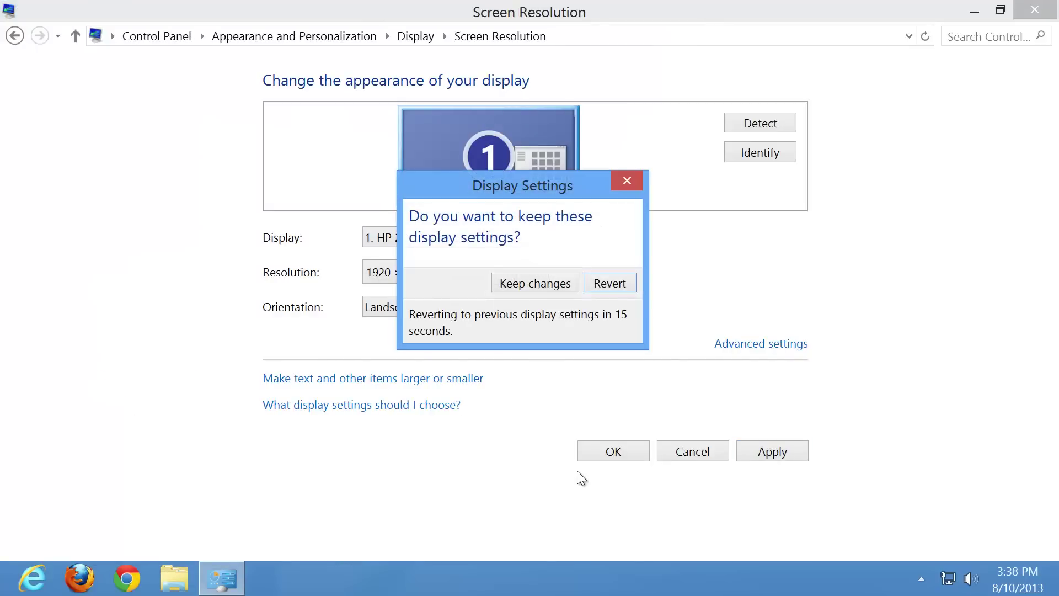
click(508, 287)
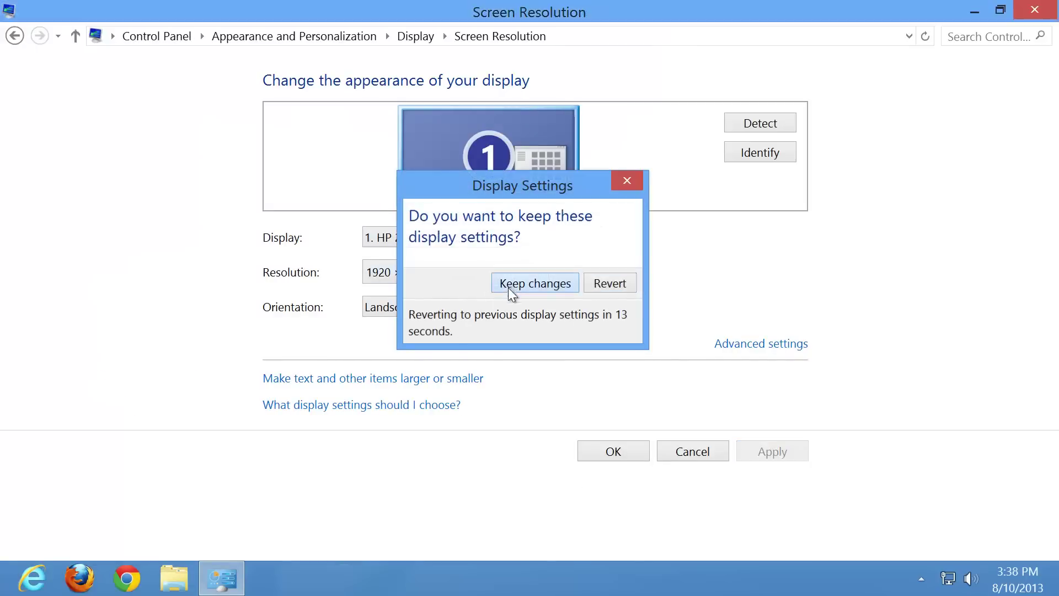
click(613, 452)
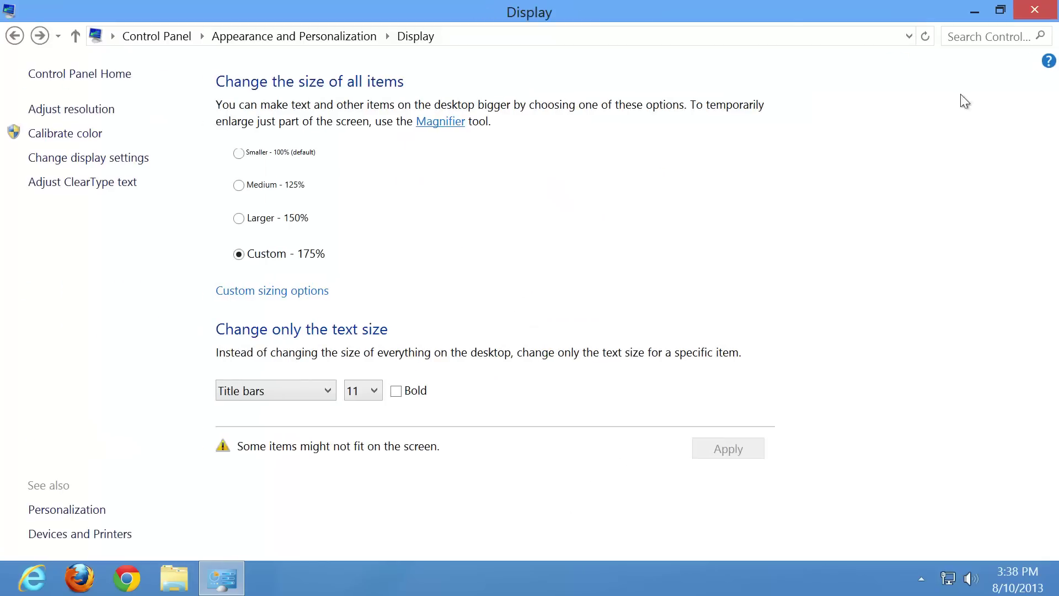
- Shrink the Display window to the screen centre and review custom scaling, leaving 175% unchanged
click(1000, 11)
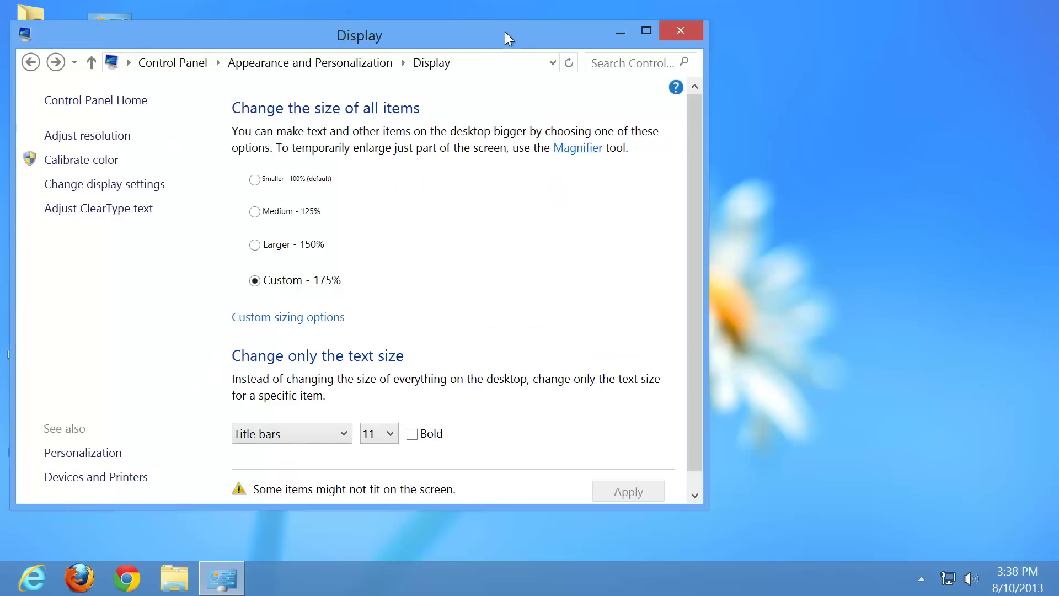
drag(519, 37, 715, 29)
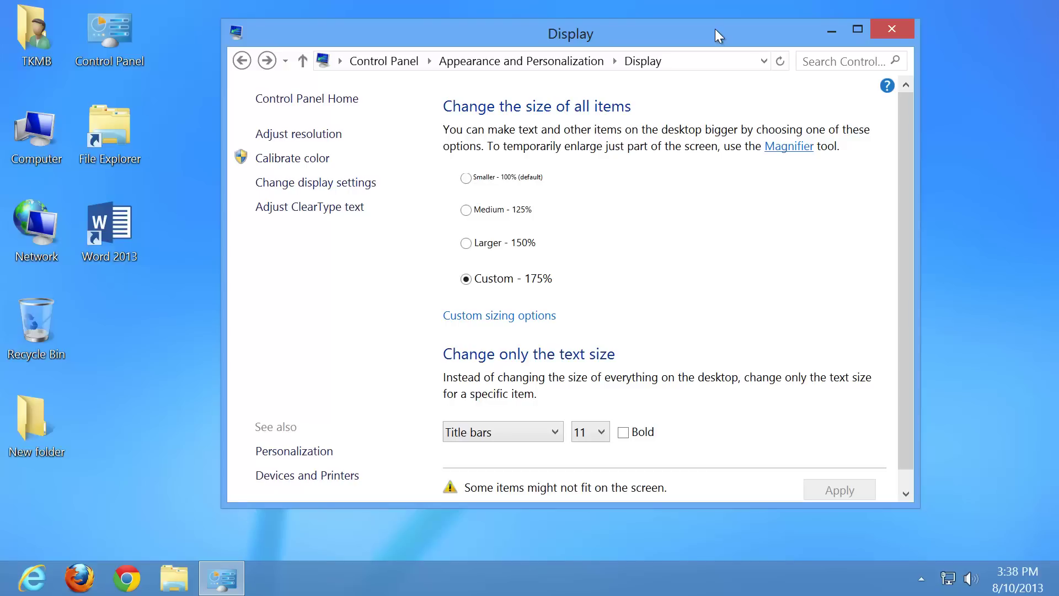
click(470, 315)
click(506, 160)
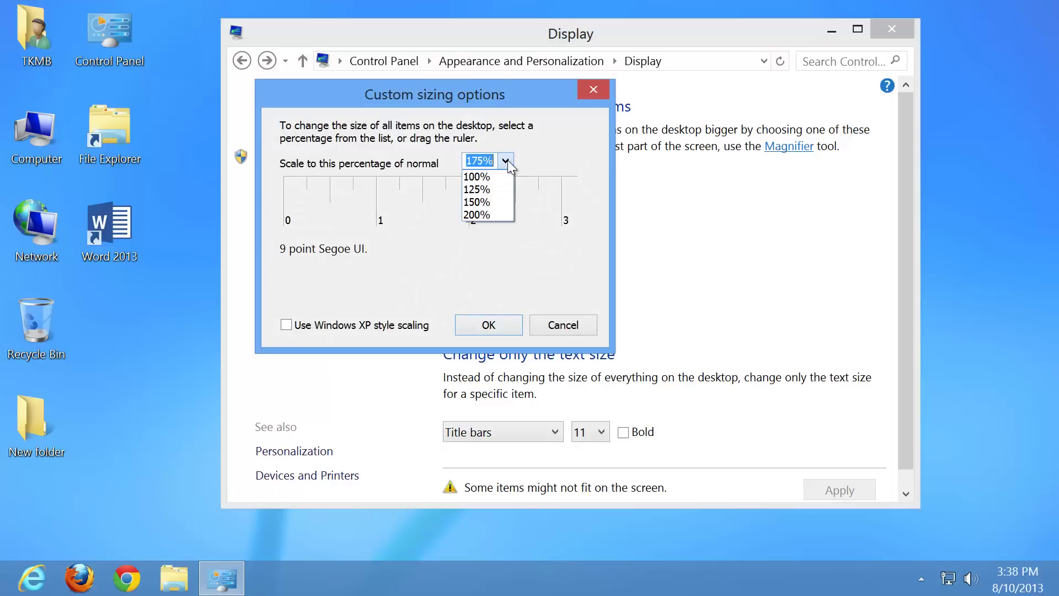
click(506, 161)
click(581, 326)
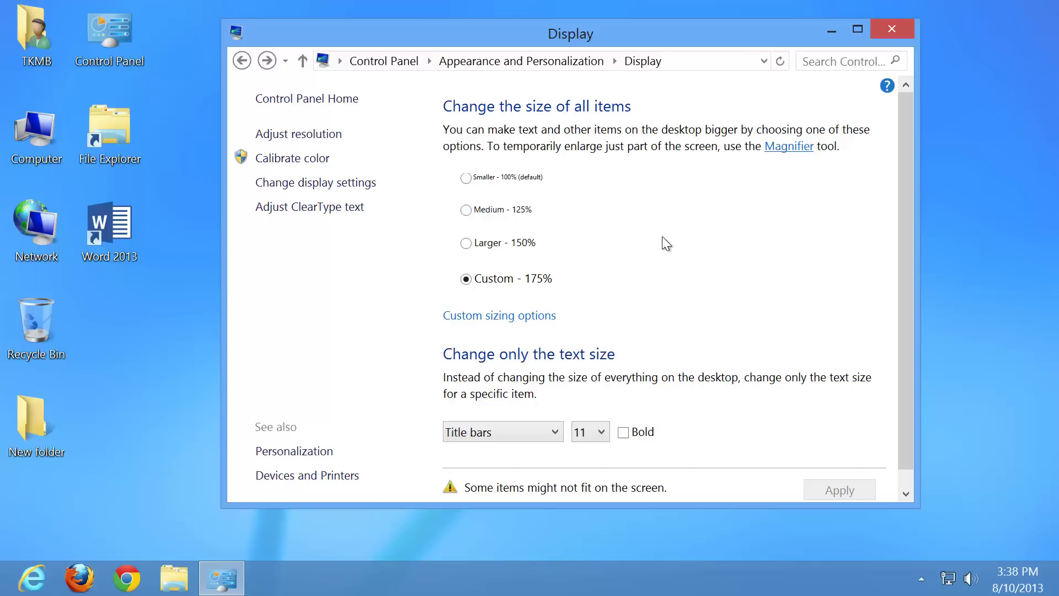
- Close Display, then reopen it from the Control Panel icon through Appearance and Personalization
click(894, 29)
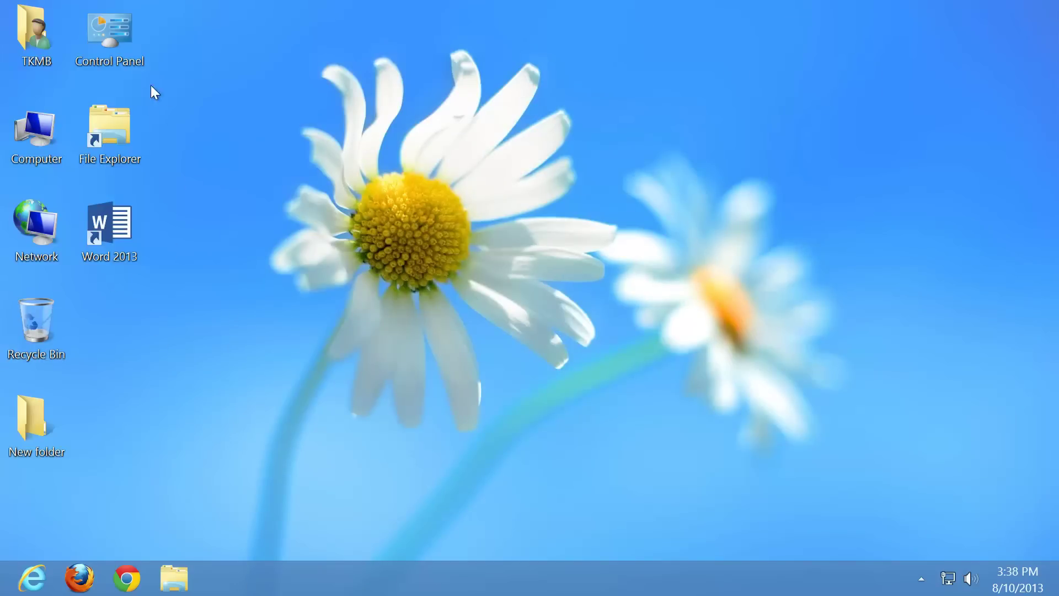
double_click(117, 57)
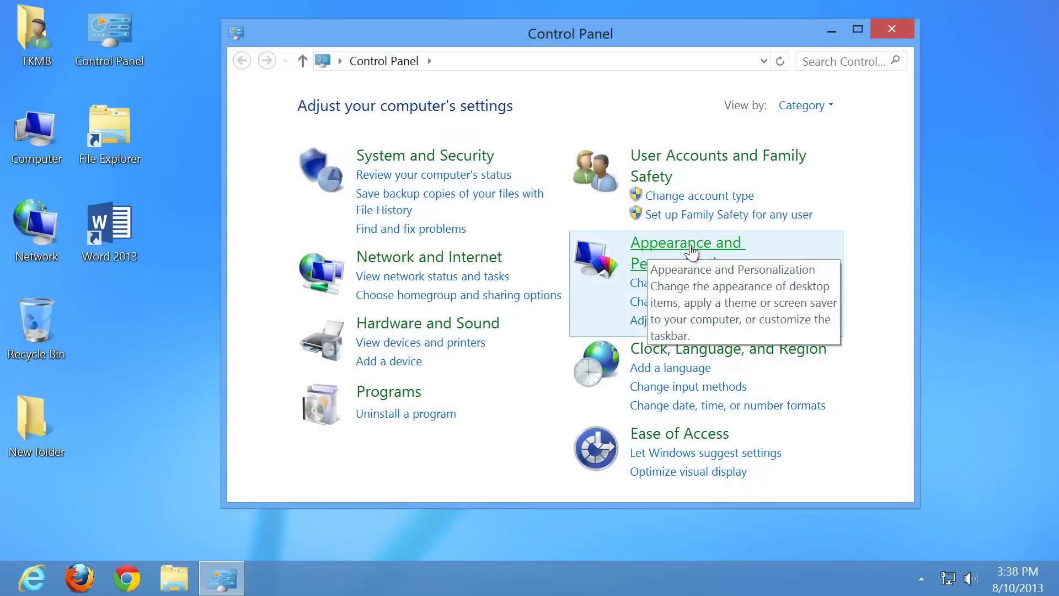
click(677, 246)
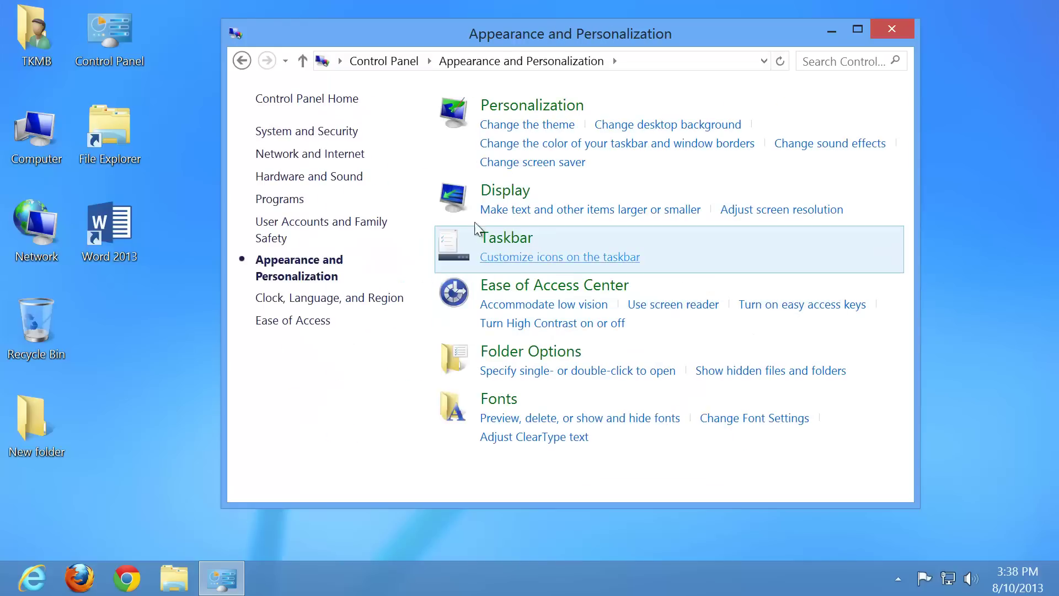
click(504, 194)
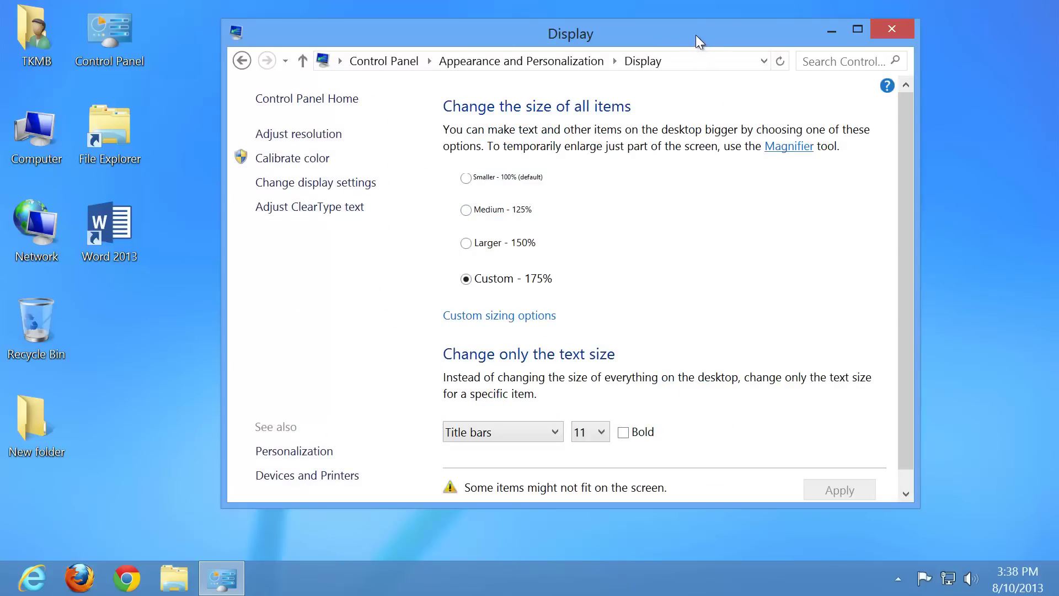
drag(696, 35, 648, 28)
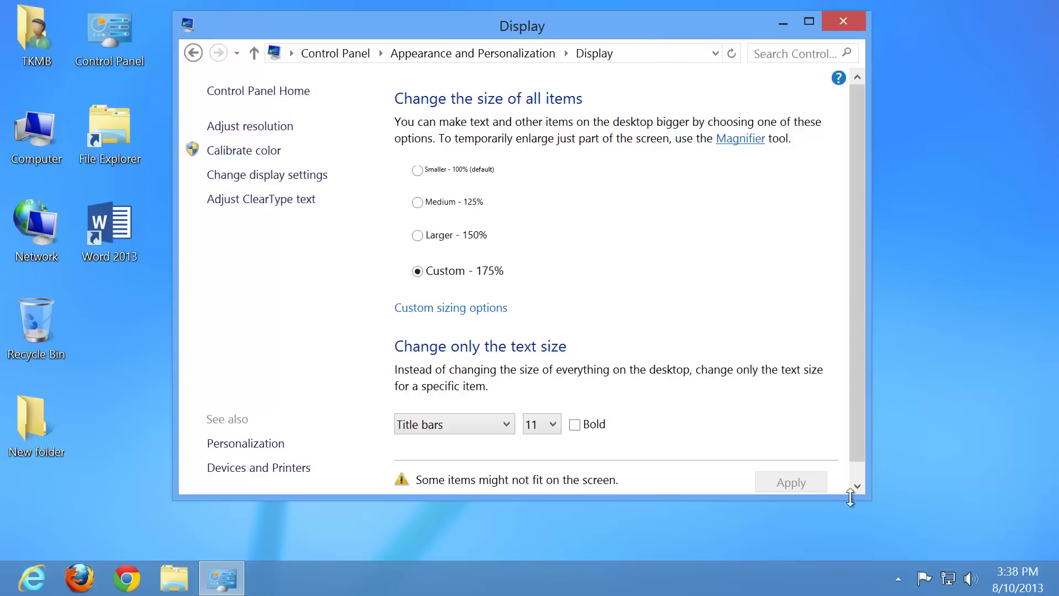
drag(865, 498, 924, 517)
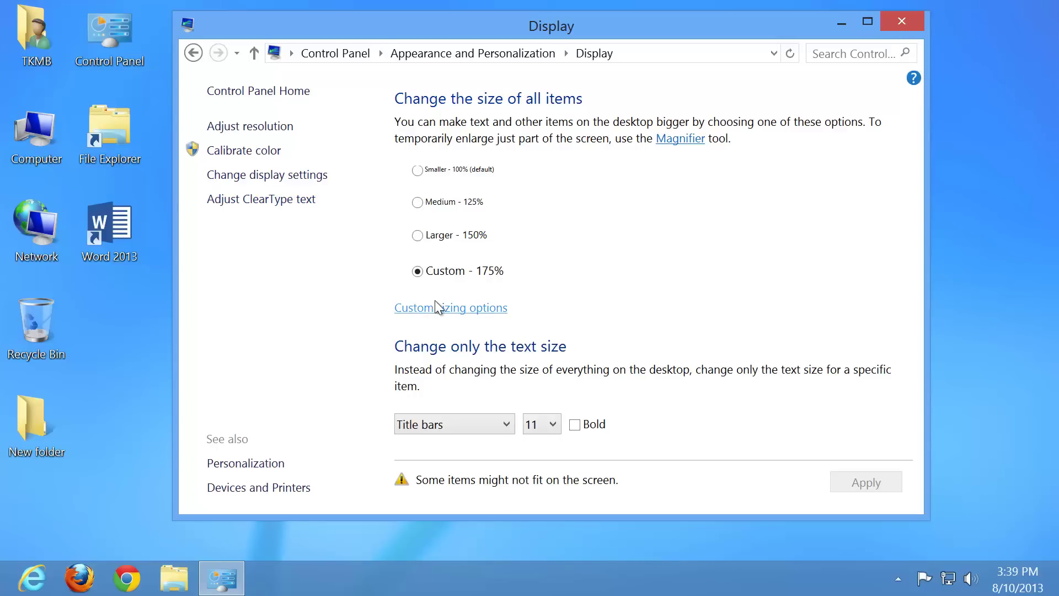
- Go to Personalization and scroll the theme list down to the High Contrast Themes
click(247, 464)
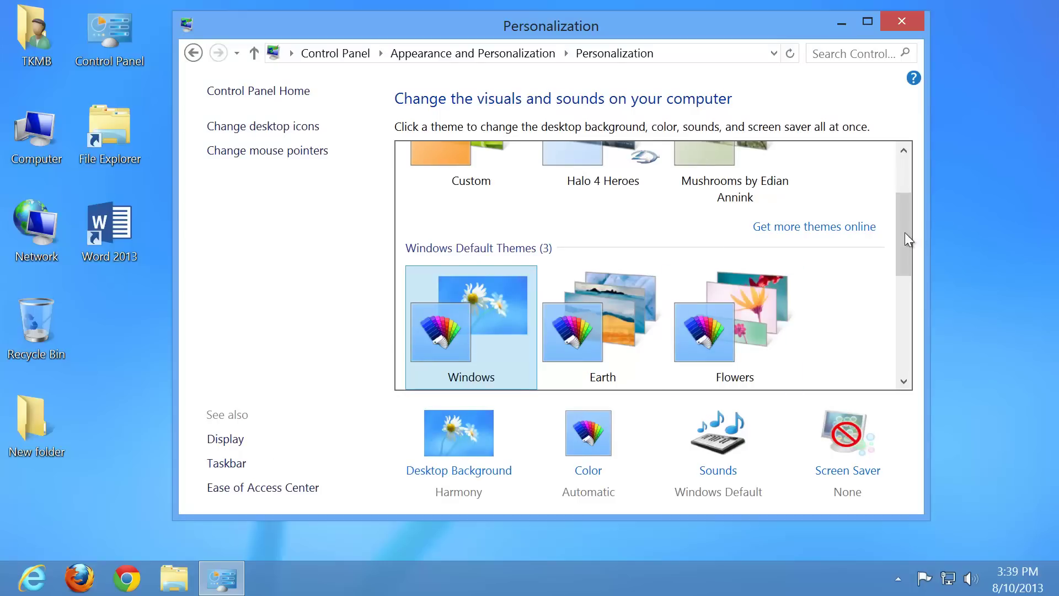
drag(903, 228, 899, 299)
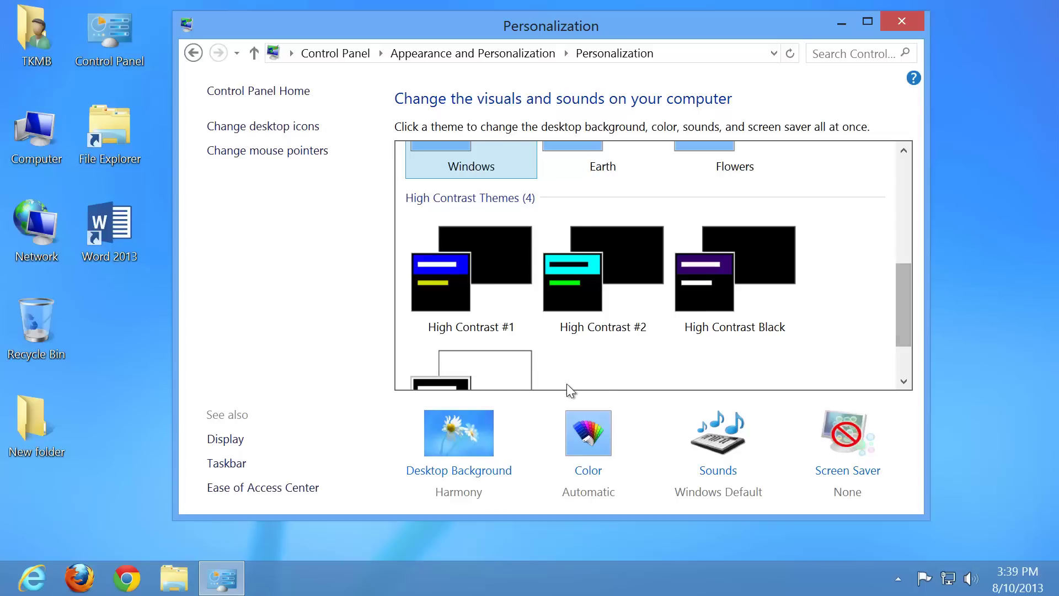
- Choose High Contrast #1 from the Personalization themes, turning the desktop black with high-contrast colours
click(466, 279)
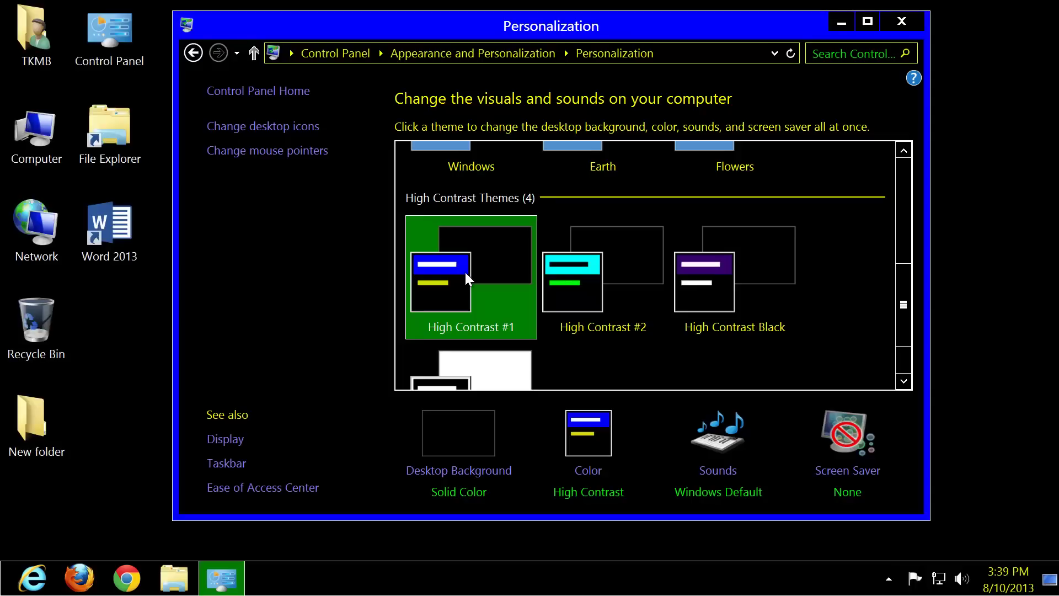